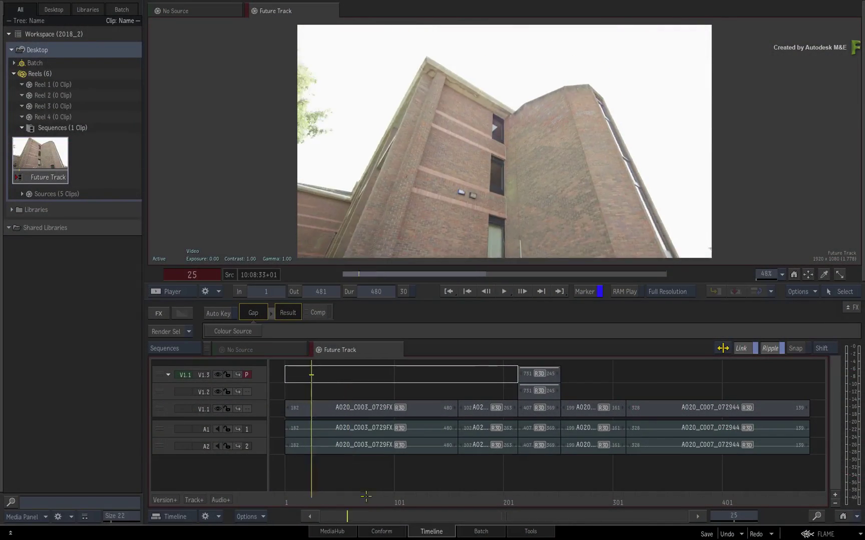
Scrub the sequence, then hide the opening A020_C003_0729FX clip on V1.1 with Hide Segment
mouse_move(365, 496)
mouse_down()
mouse_move(635, 489)
mouse_move(663, 473)
mouse_up()
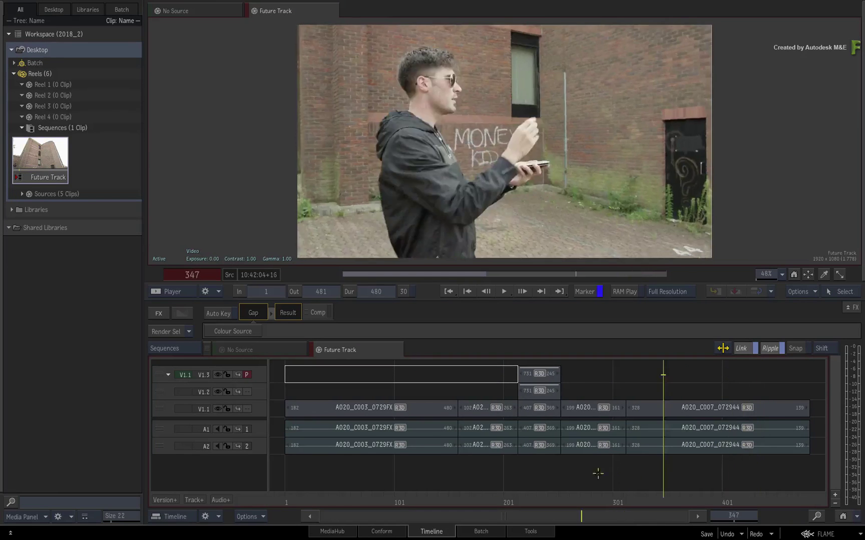
mouse_move(597, 474)
mouse_down()
mouse_move(338, 470)
mouse_move(317, 482)
mouse_move(422, 483)
mouse_up()
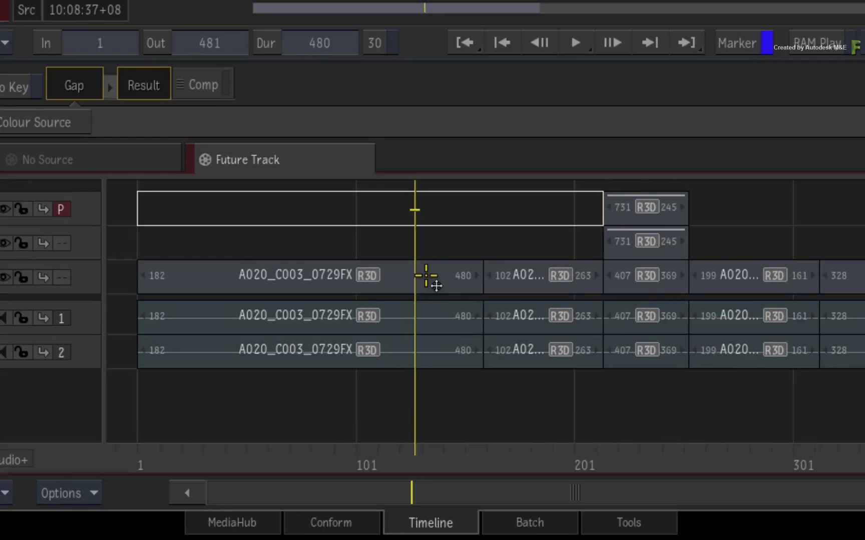
click(429, 278)
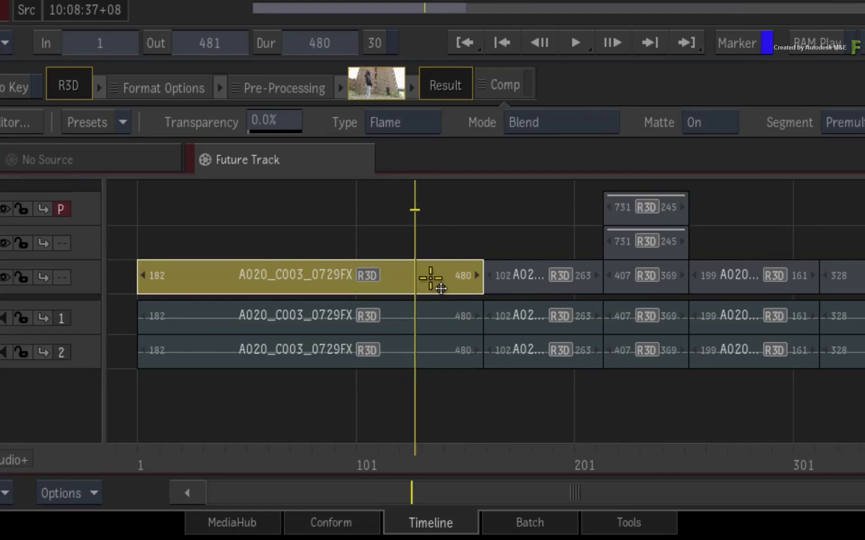
right_click(430, 278)
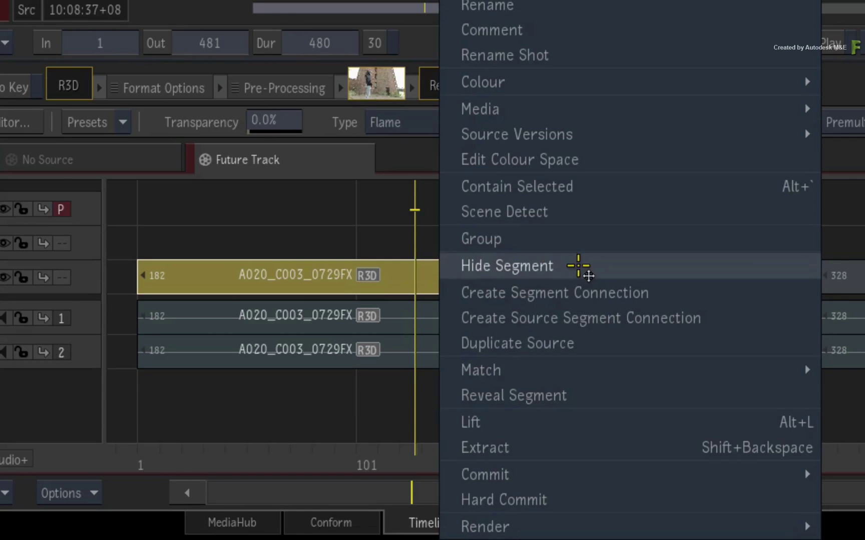
click(575, 265)
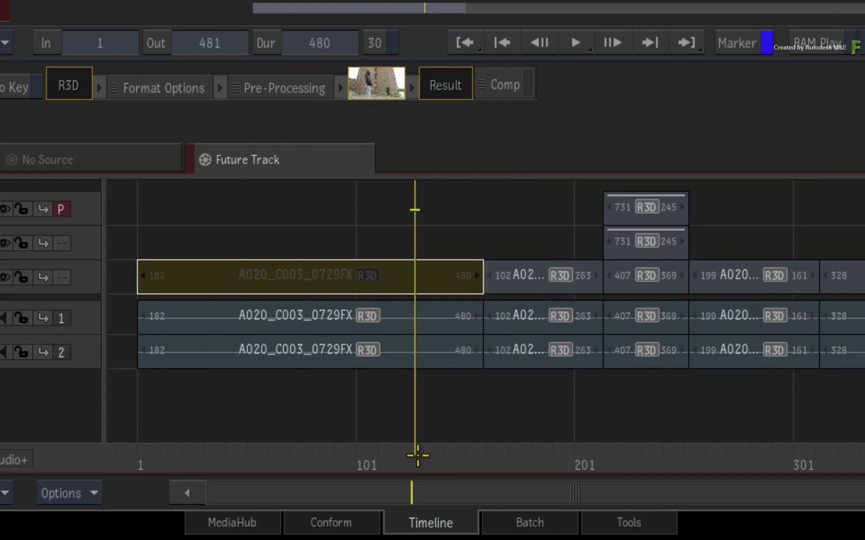
mouse_move(417, 451)
mouse_down()
mouse_move(217, 451)
mouse_move(235, 409)
mouse_move(202, 423)
mouse_up()
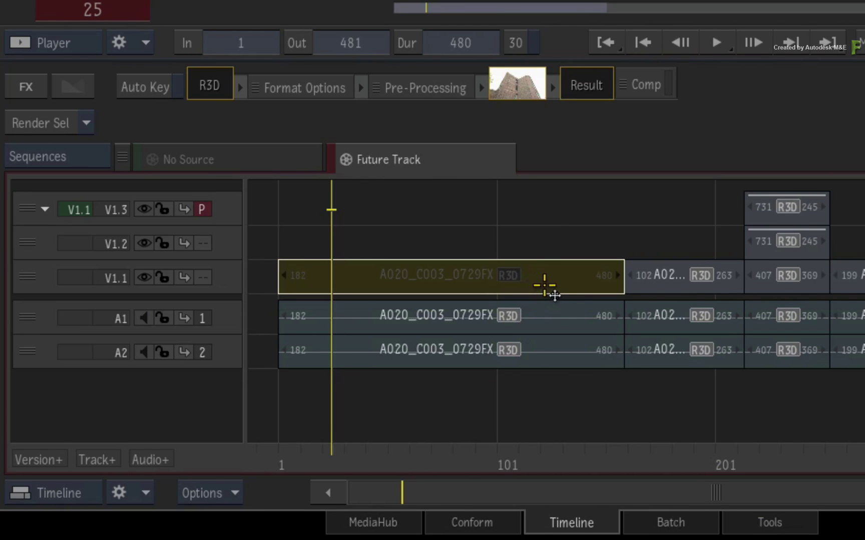
Toggle the V1.1 track eye off and on, then apply Show Segment to A020_C003_0729FX
click(144, 277)
click(144, 277)
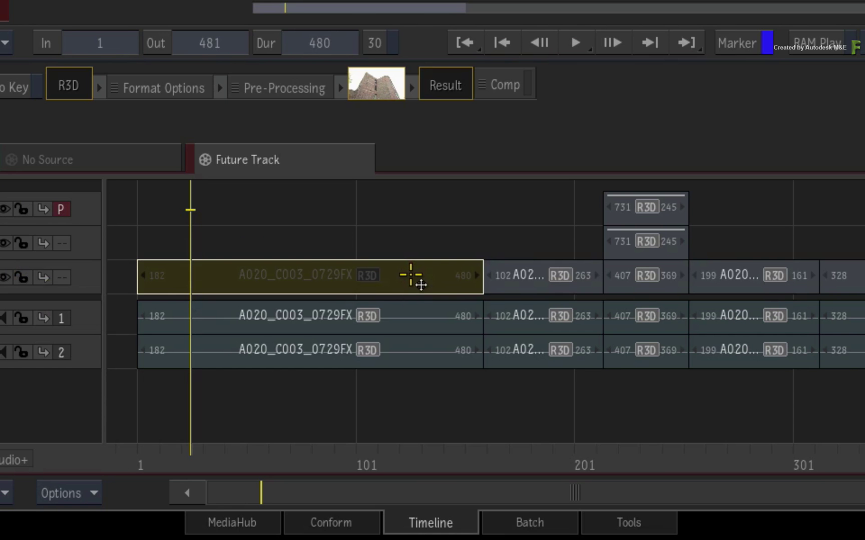
right_click(410, 275)
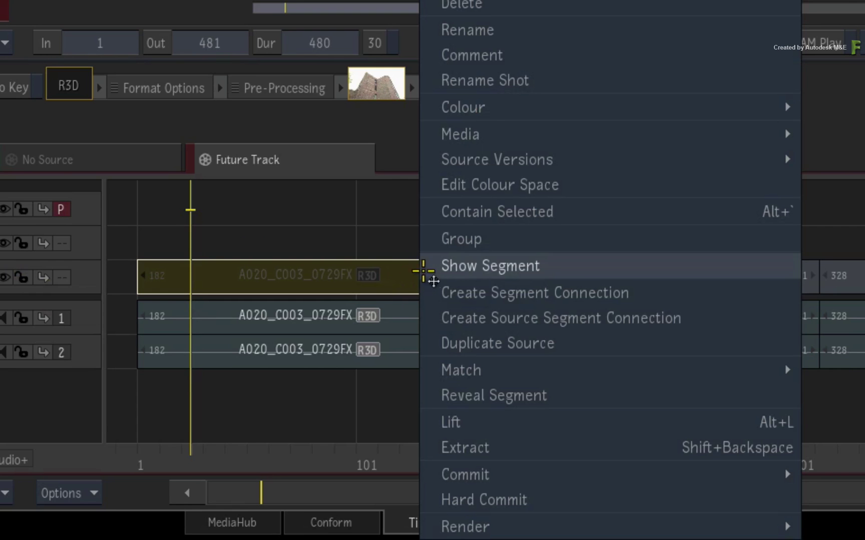
click(567, 265)
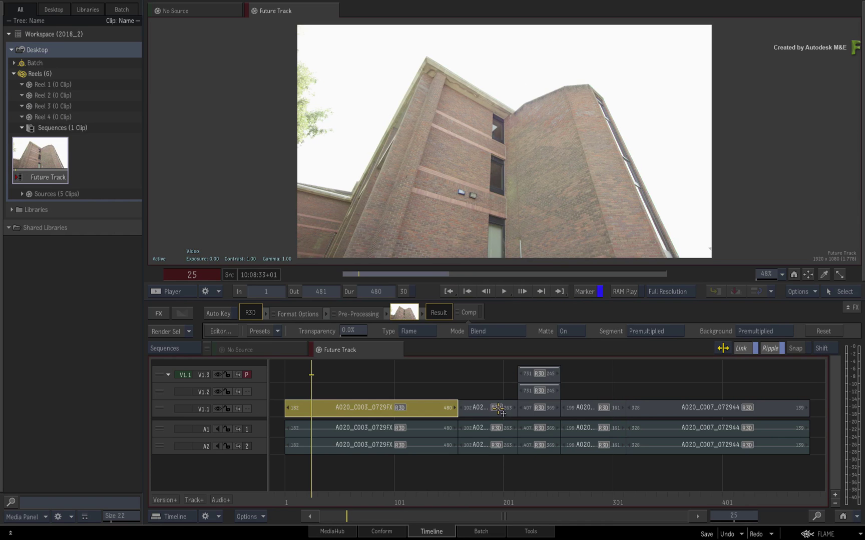
At frame 131, select A020_C003_0729FX and the fourth V1.1 segment and hide both with Ctrl+H
drag(317, 497, 421, 481)
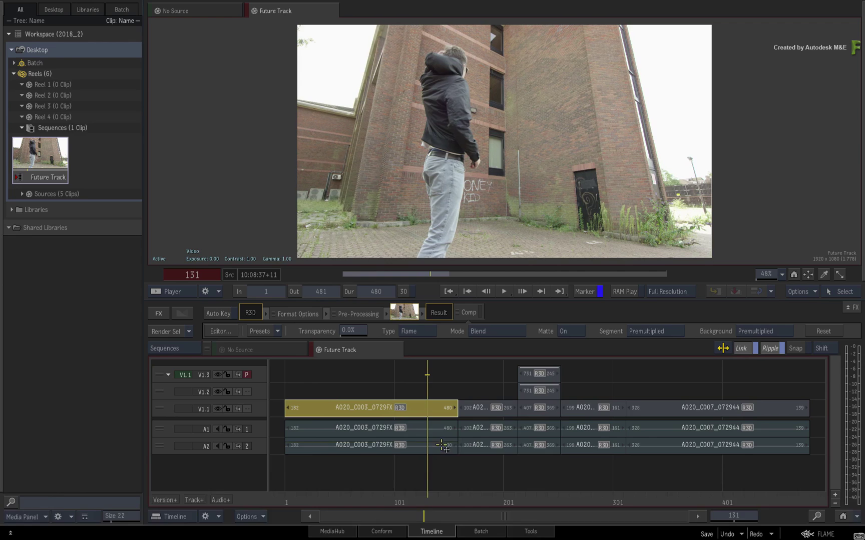
click(581, 408)
key(ctrl+h)
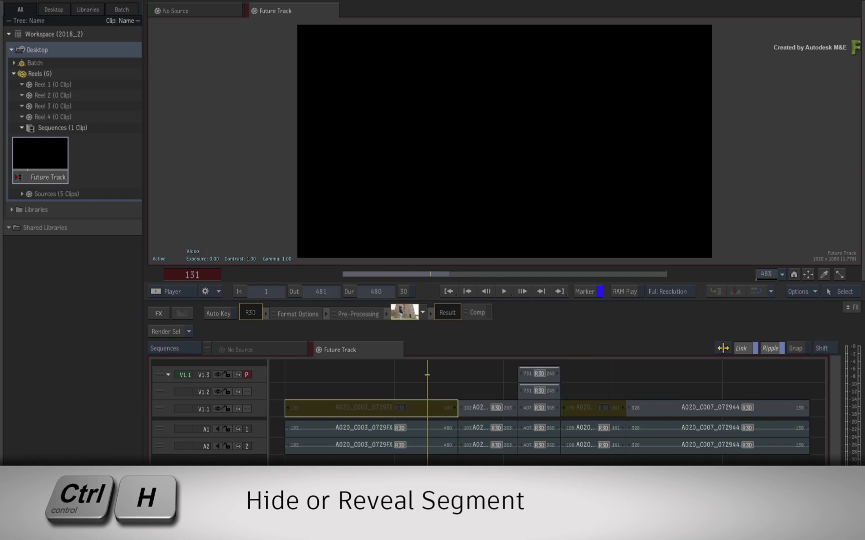
key(ctrl+h)
key(ctrl+h)
key(ctrl+h)
key(ctrl+h)
mouse_move(427, 499)
mouse_down()
mouse_move(489, 484)
mouse_move(491, 496)
mouse_move(534, 487)
mouse_up()
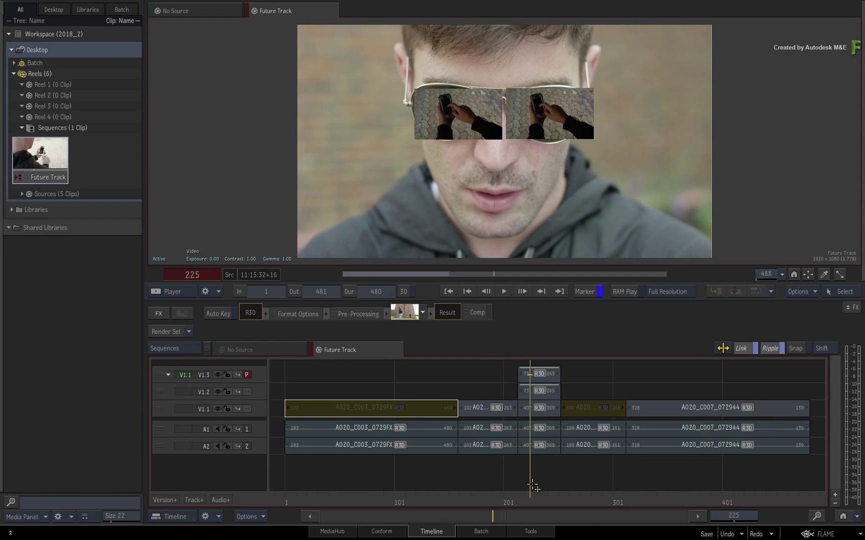
click(549, 375)
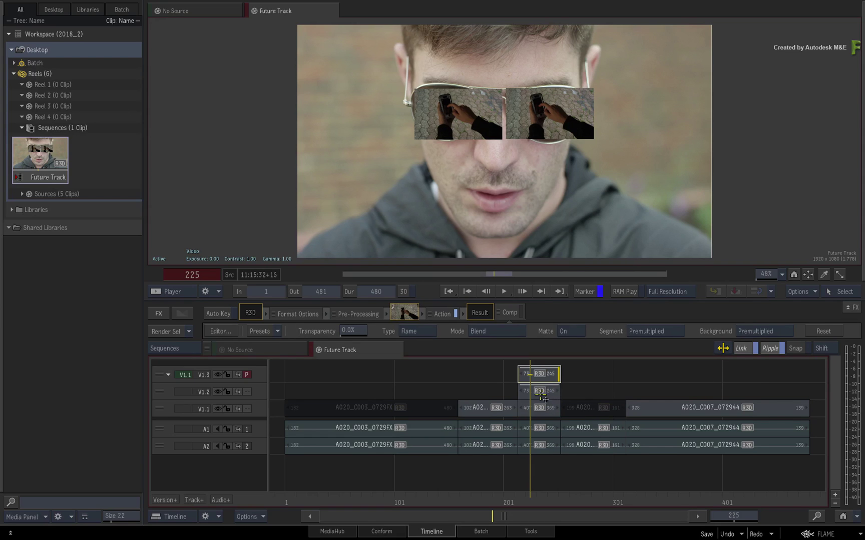
click(541, 393)
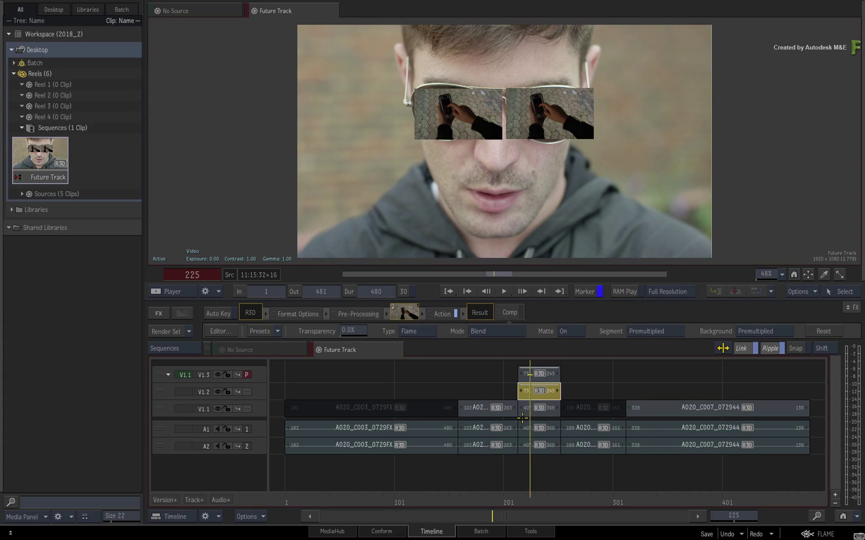
key(Delete)
click(542, 374)
key(Delete)
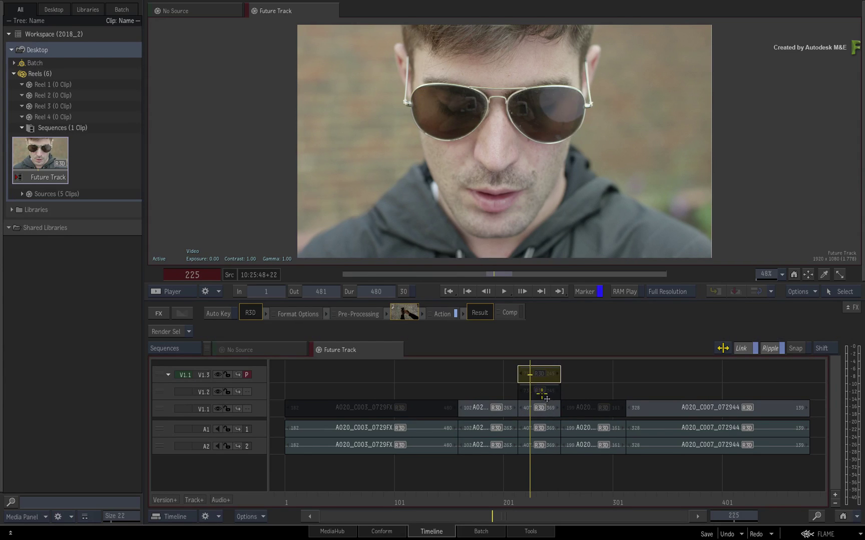
click(541, 395)
key(ctrl+z)
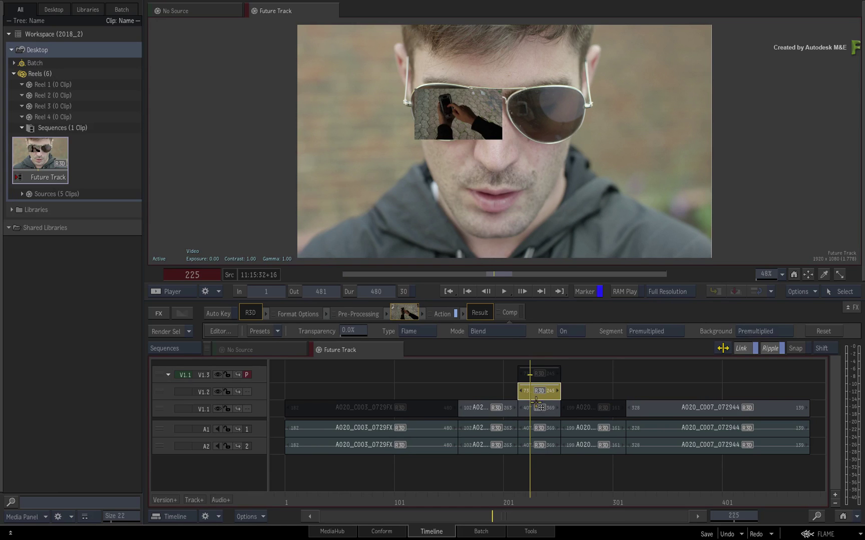
key(Delete)
click(540, 374)
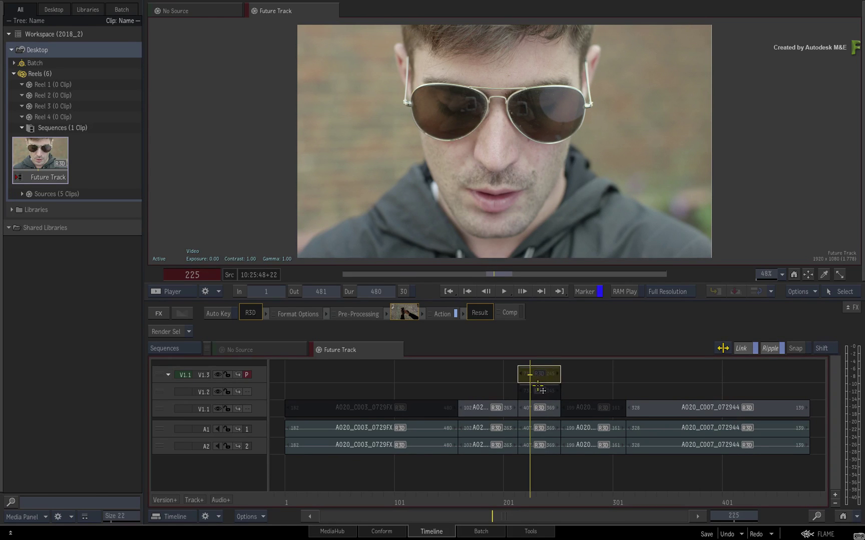
key(ctrl+z)
click(540, 477)
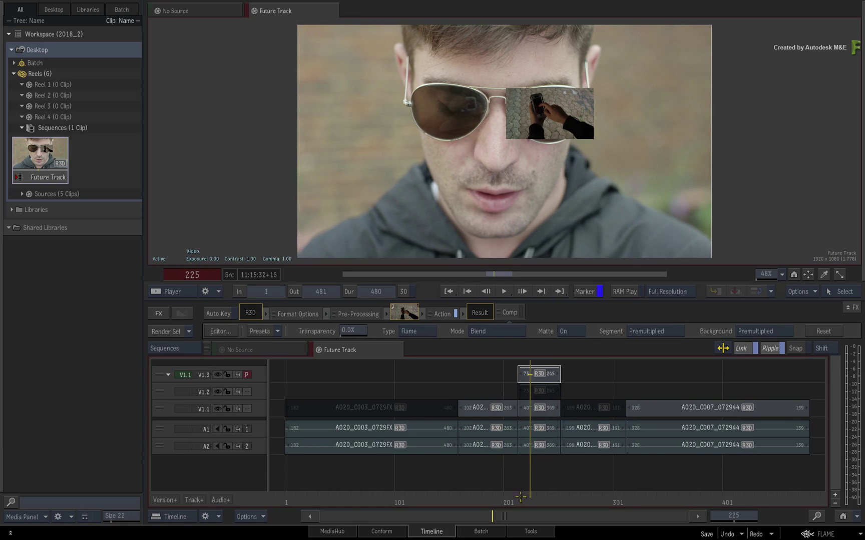
key(j)
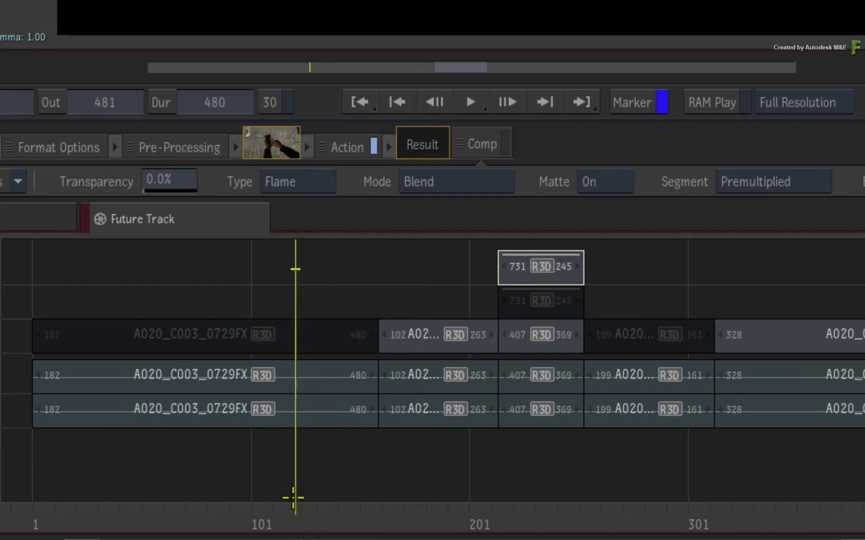
drag(292, 499, 142, 473)
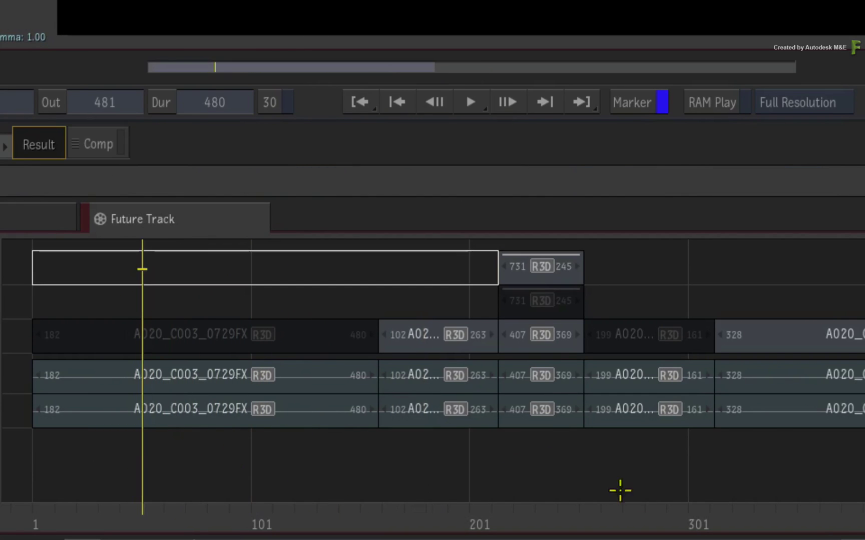
drag(620, 490, 713, 477)
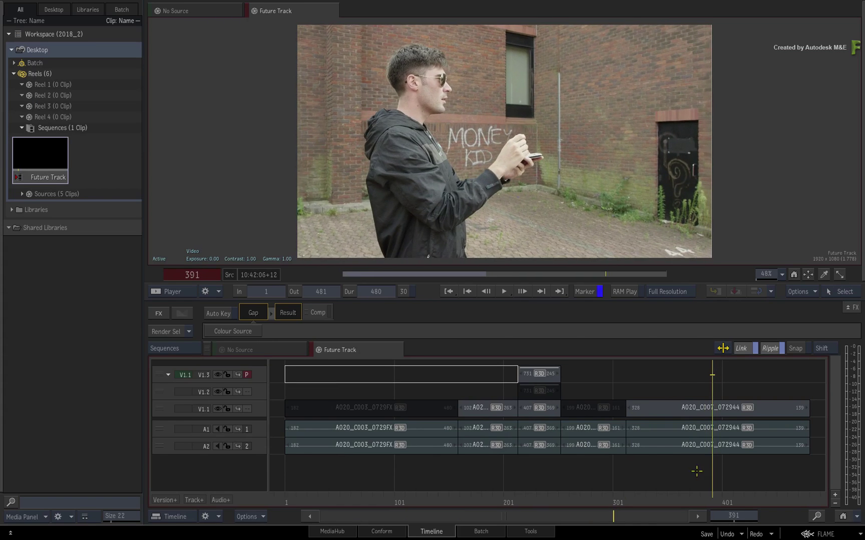
drag(696, 470, 708, 472)
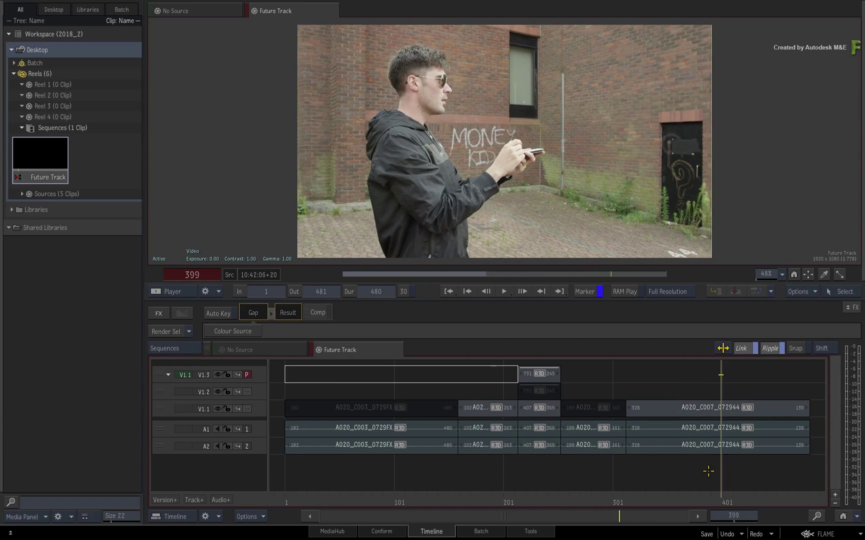
click(584, 495)
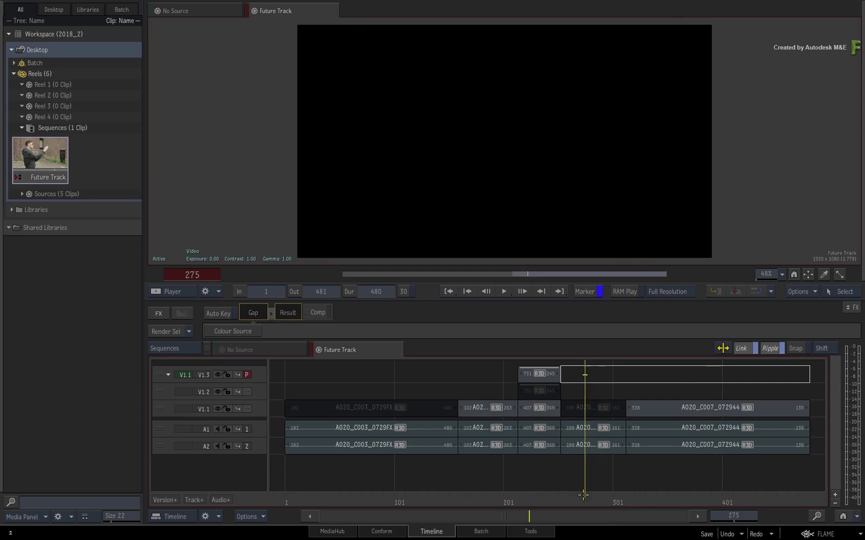
mouse_move(583, 495)
mouse_down()
mouse_move(458, 483)
mouse_move(701, 467)
mouse_up()
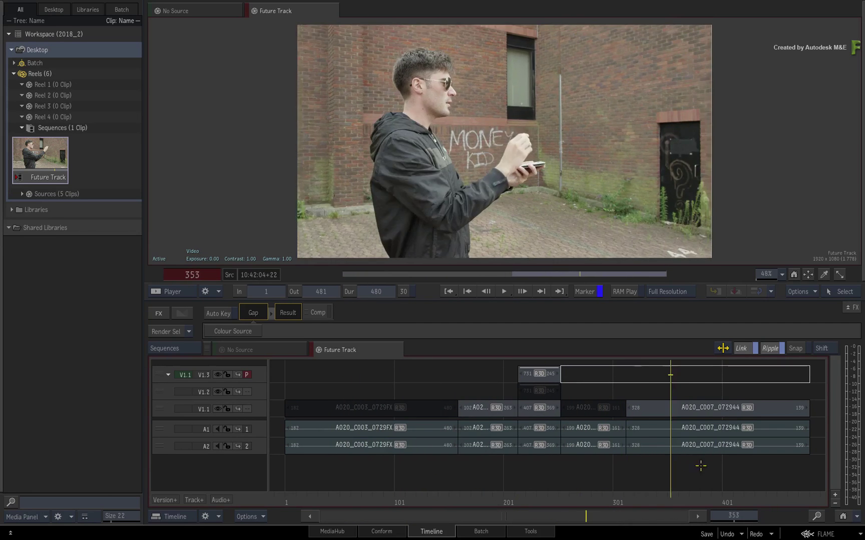
mouse_move(700, 466)
mouse_down()
mouse_move(602, 461)
mouse_move(585, 469)
mouse_up()
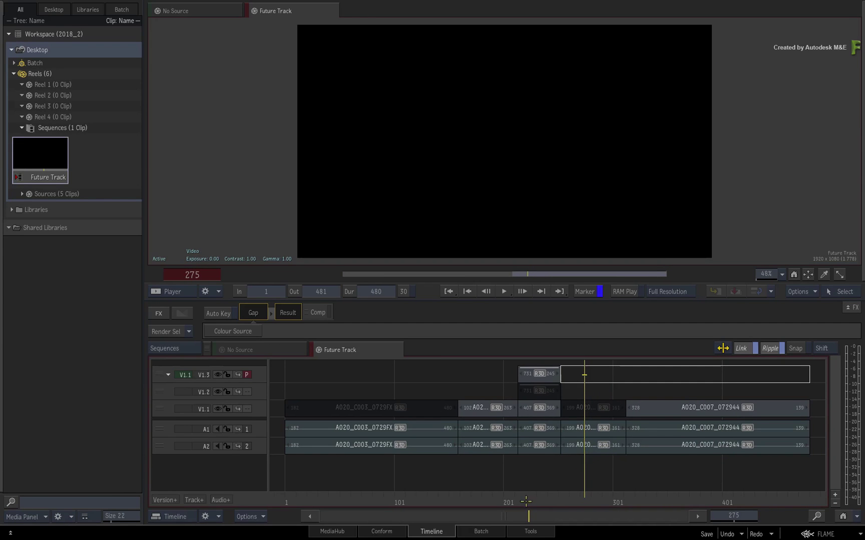
mouse_move(528, 514)
mouse_down()
mouse_move(524, 534)
mouse_move(505, 538)
mouse_move(514, 518)
mouse_up()
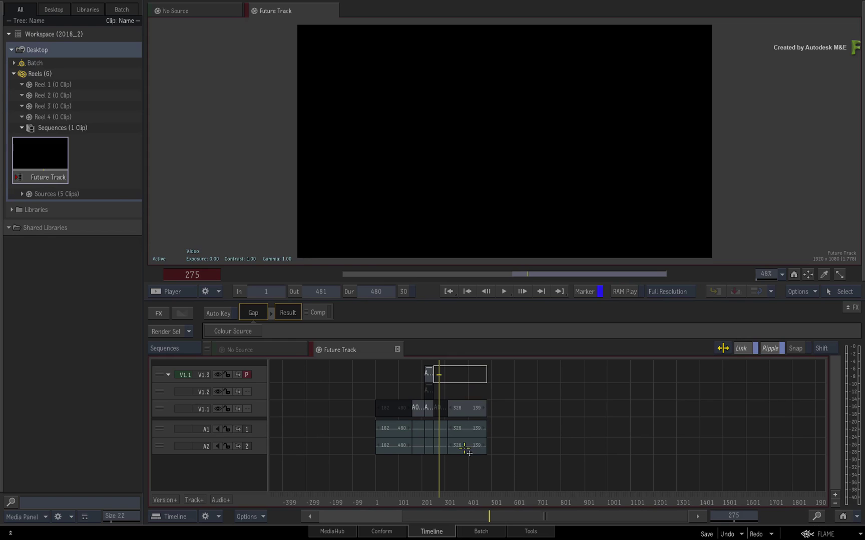
click(836, 513)
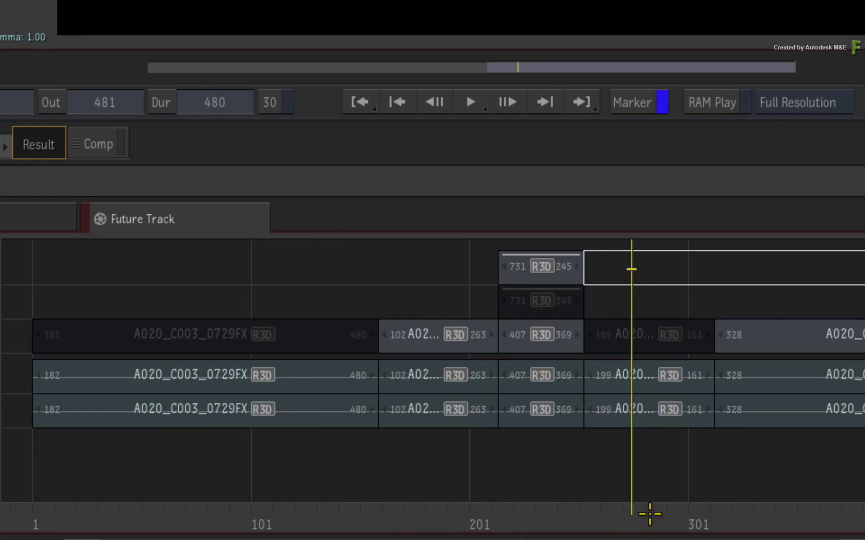
Return the playhead to frame 7 and open Find and Select in Timeline
drag(614, 491, 316, 469)
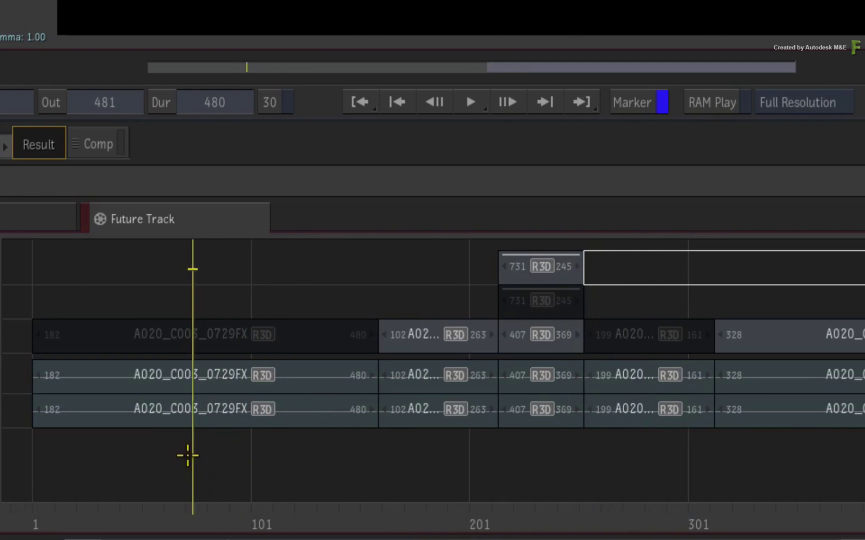
drag(96, 460, 46, 459)
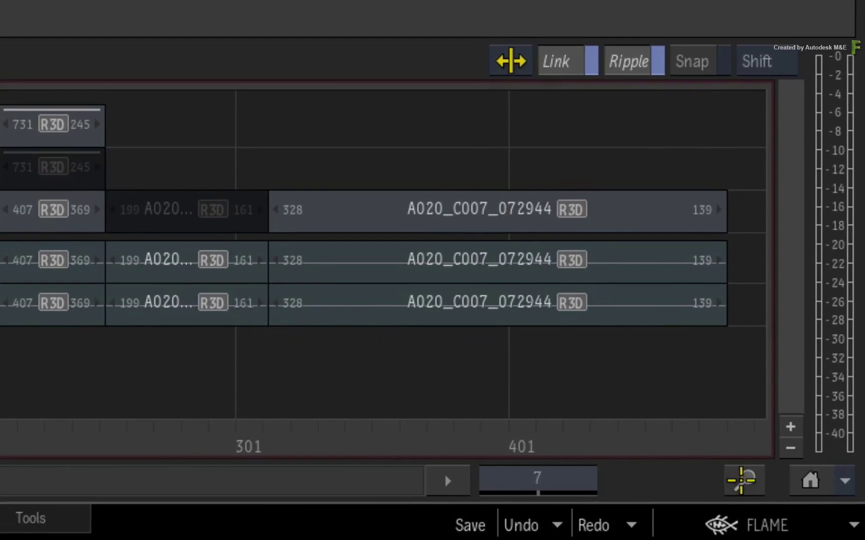
click(754, 480)
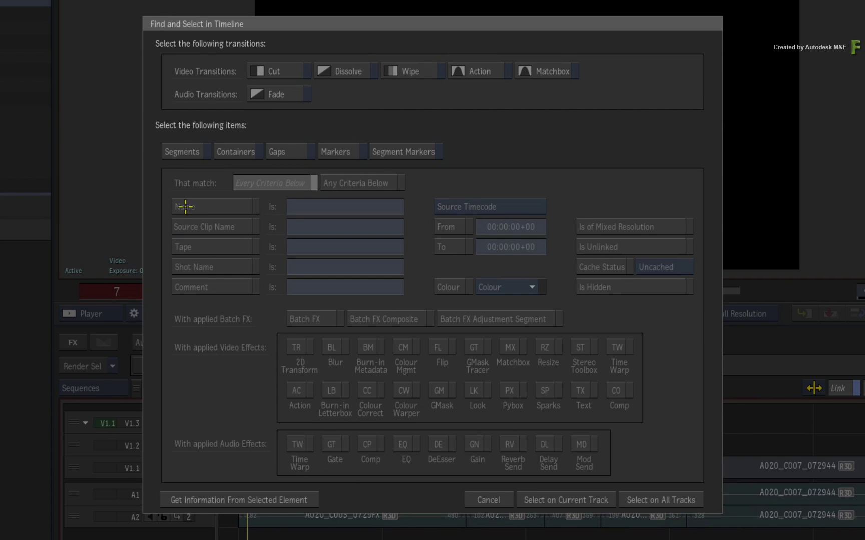
Search for Segments with Is Hidden enabled and select the matches on all tracks
click(179, 149)
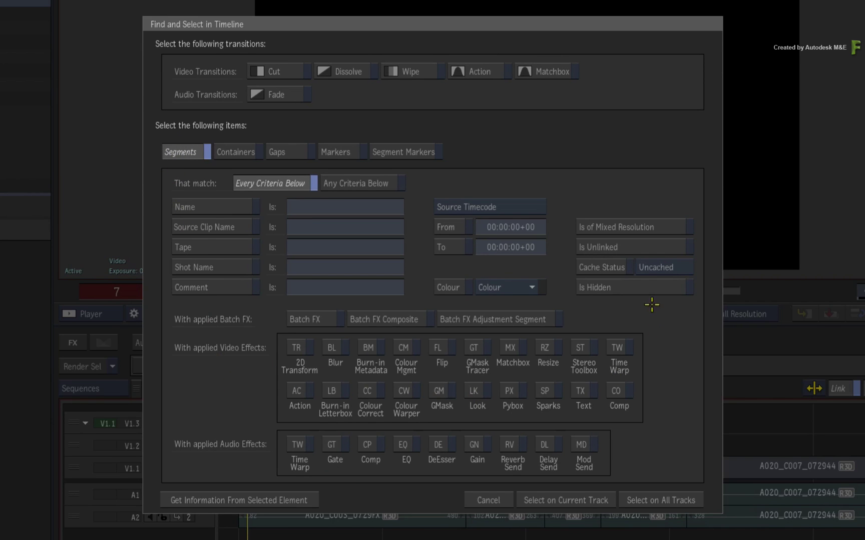
click(642, 287)
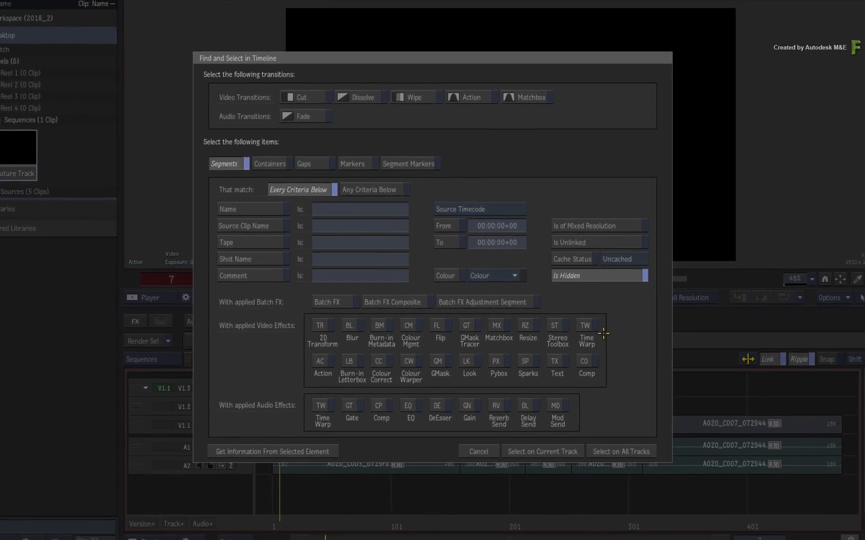
click(610, 434)
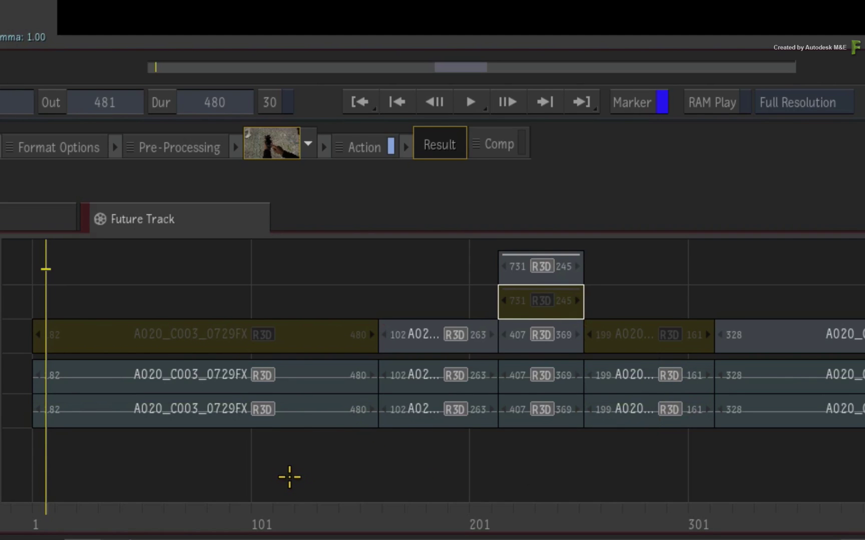
Unhide the selected segments, clear the selection and play the revealed shots through to frame 448
click(294, 480)
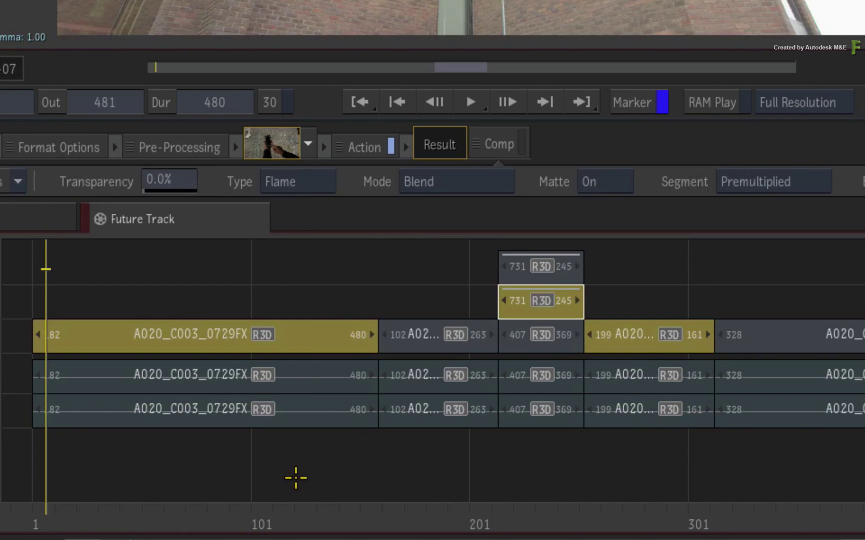
click(291, 480)
click(91, 507)
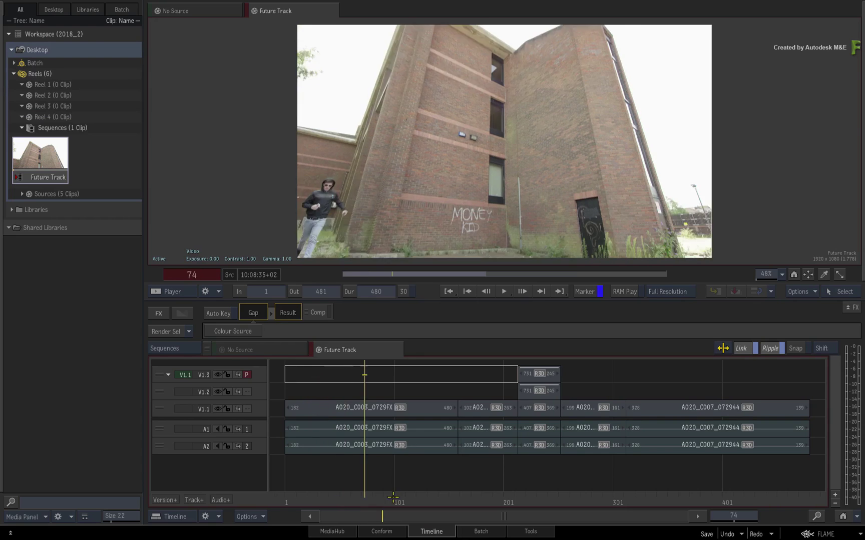
mouse_move(392, 498)
mouse_down()
mouse_move(560, 477)
mouse_move(774, 430)
mouse_up()
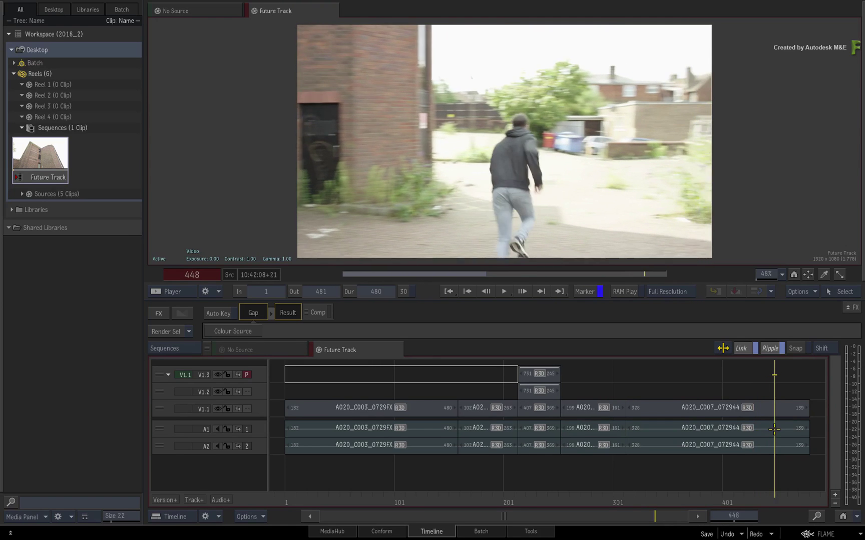